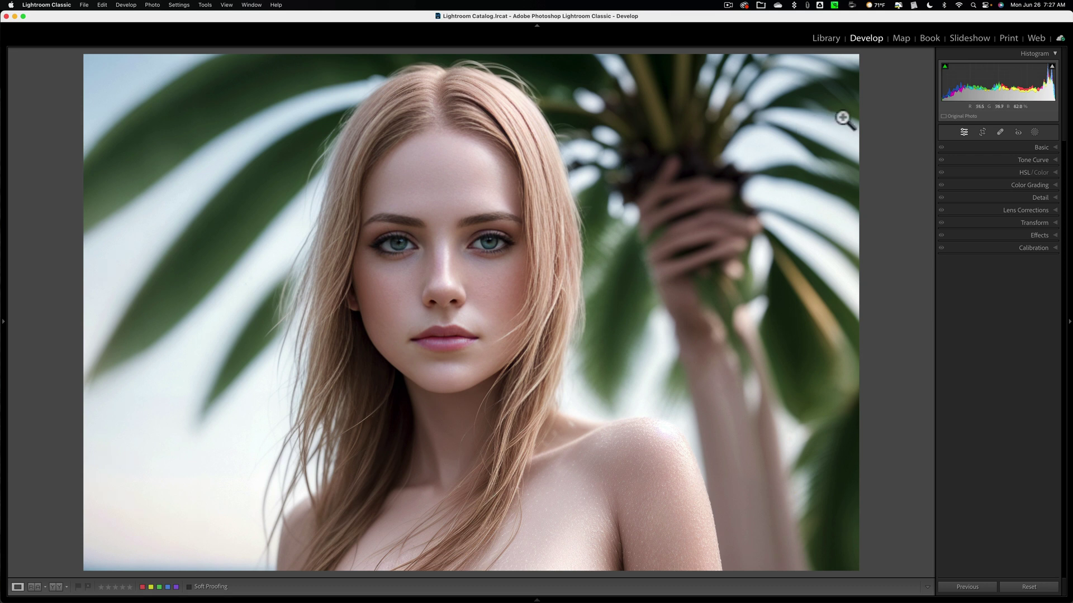
Step: Create a single mask for Person 1 that covers Facial Skin and Body Skin
left_click(1035, 132)
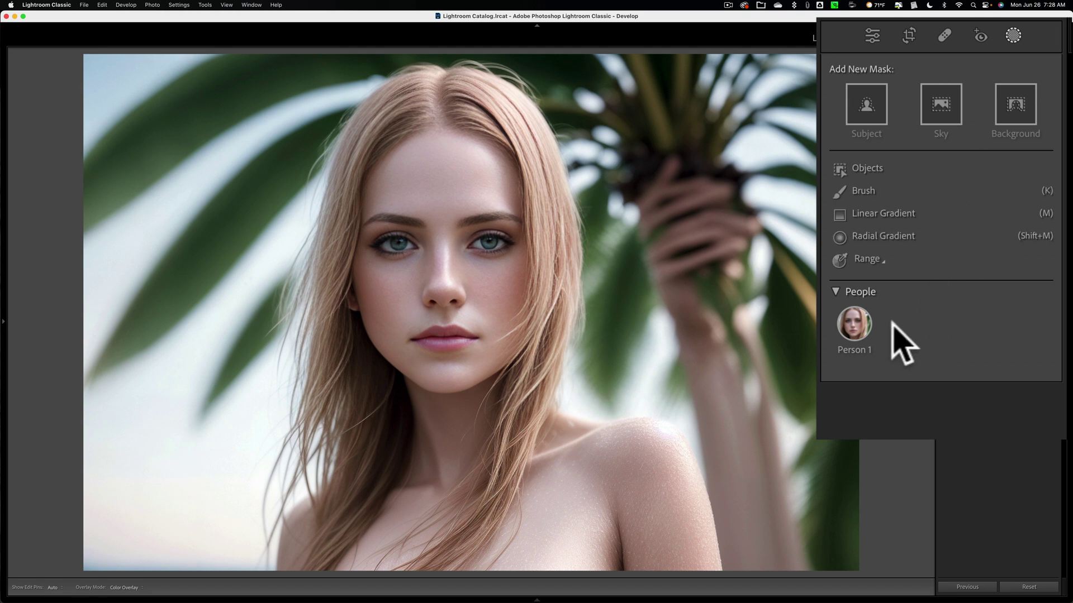
left_click(853, 325)
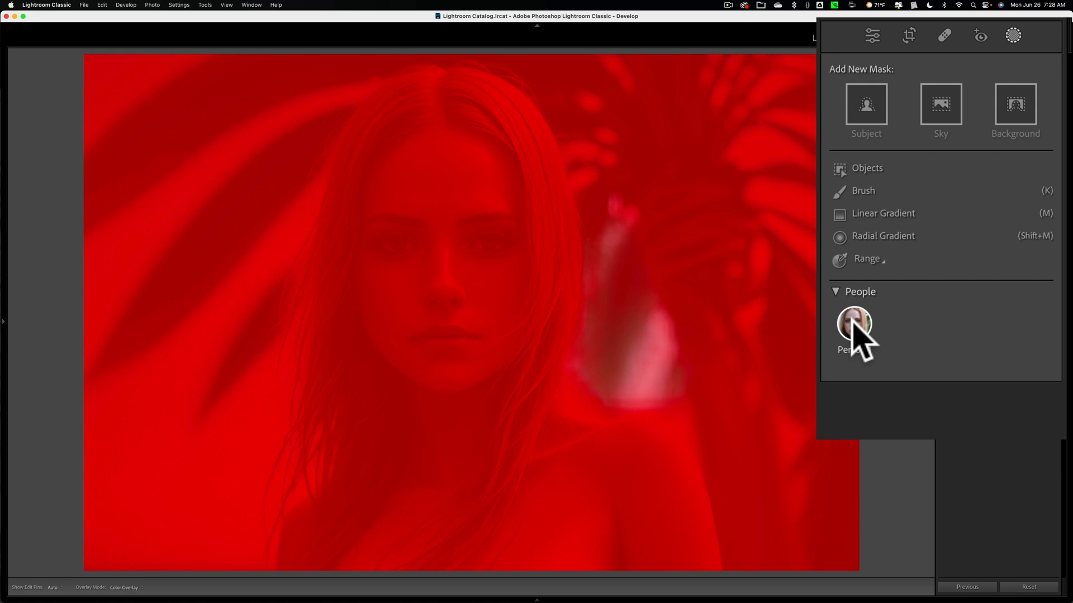
left_click(853, 330)
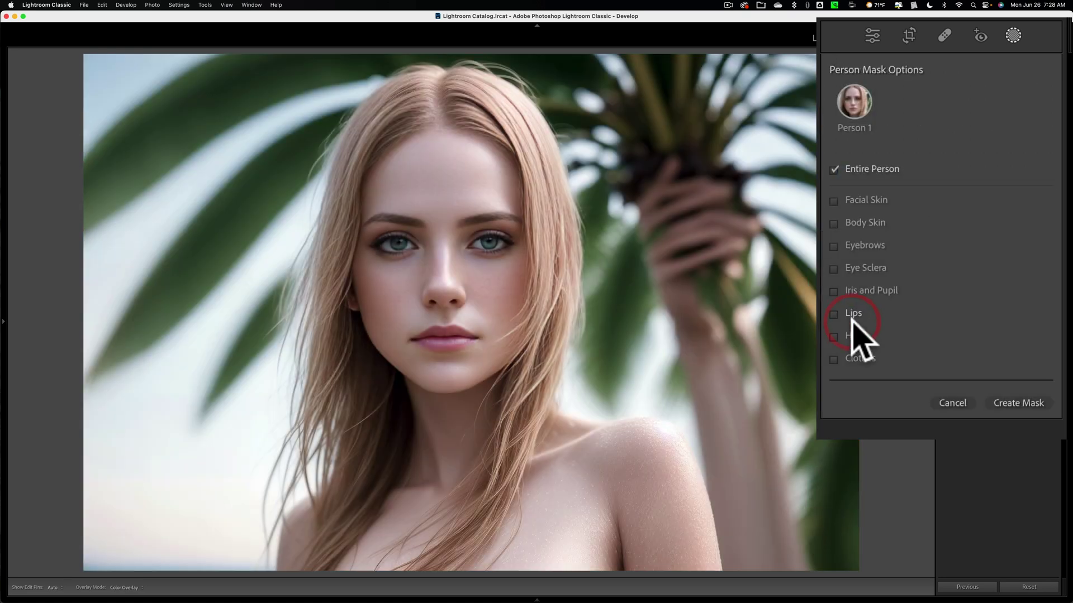
left_click(834, 201)
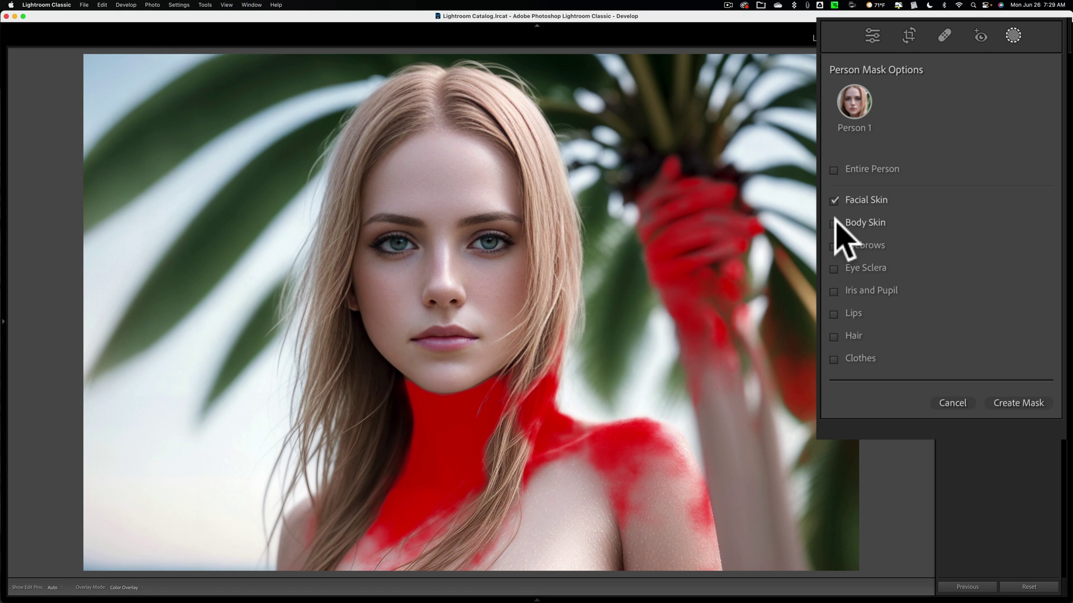
left_click(834, 223)
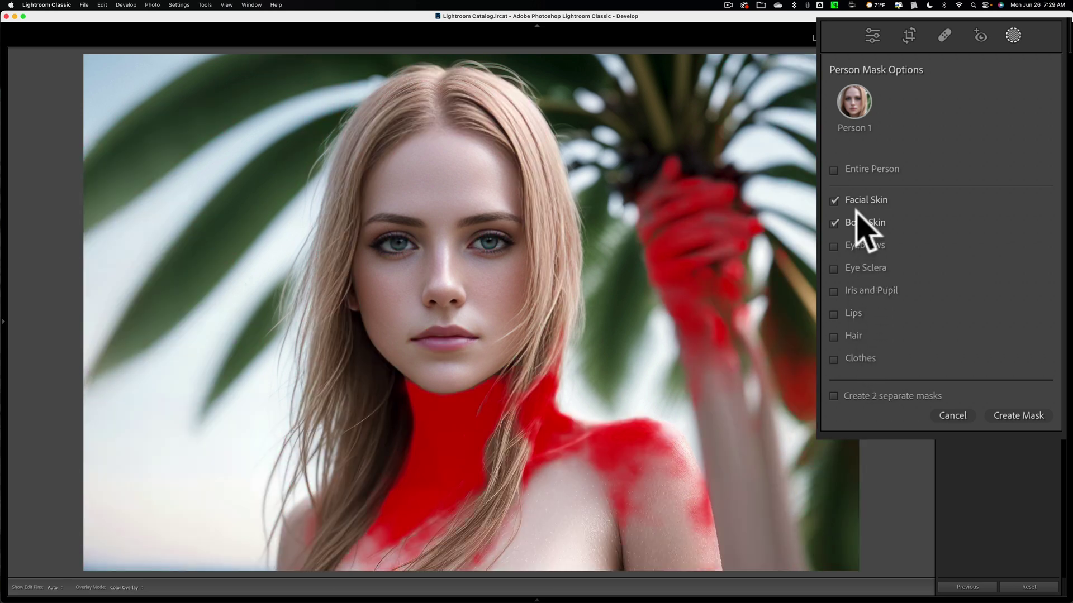
left_click(1019, 416)
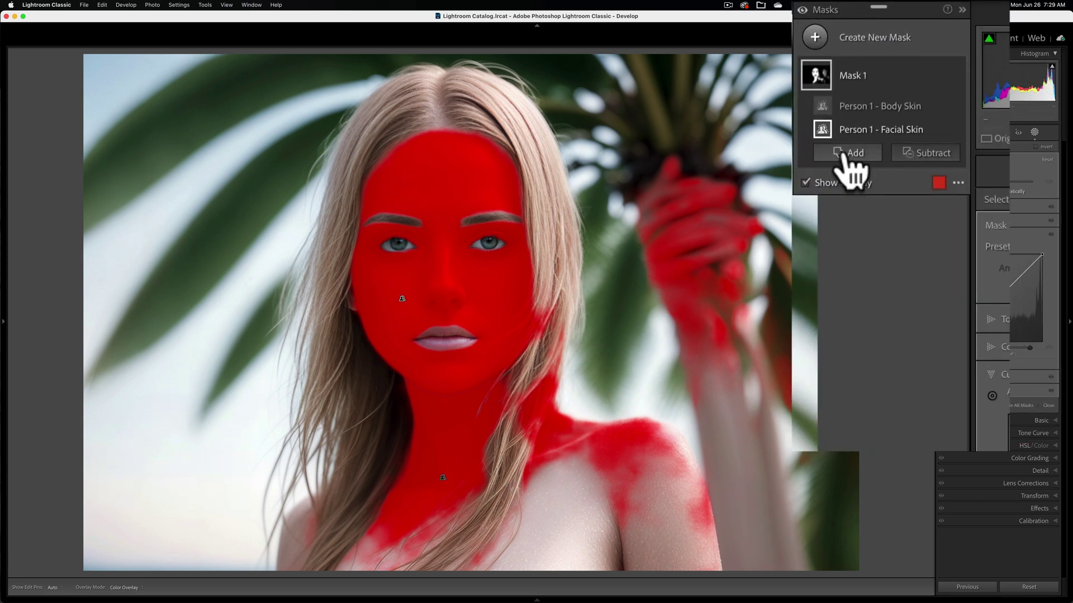
Step: Add a brush to the skin mask with size 5, Feather 78 and Auto Mask on, and paint along the prominent shoulder and outer arm
left_click(844, 154)
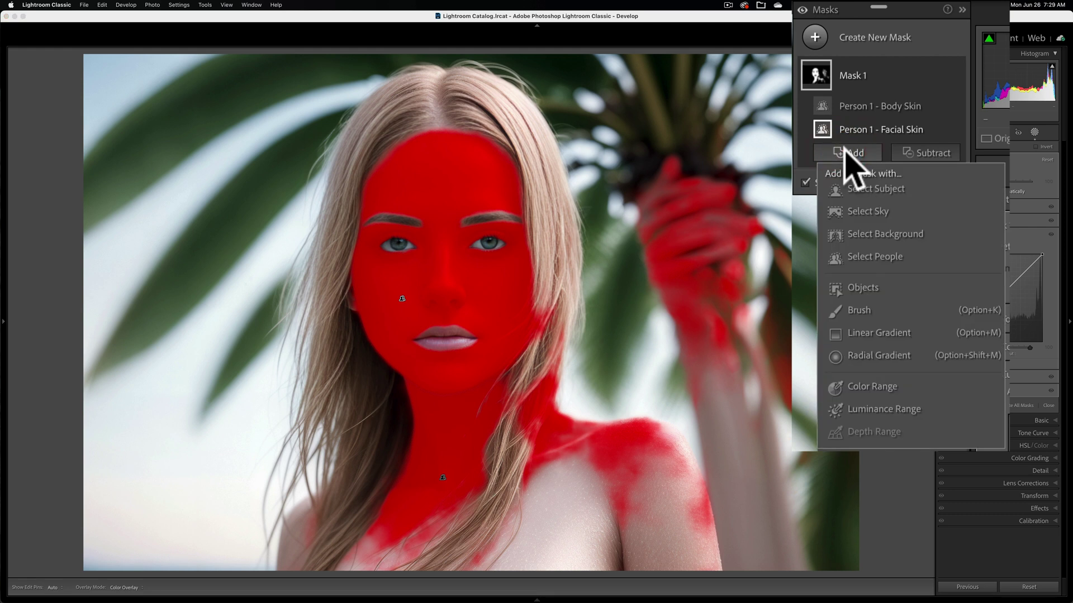
left_click(866, 308)
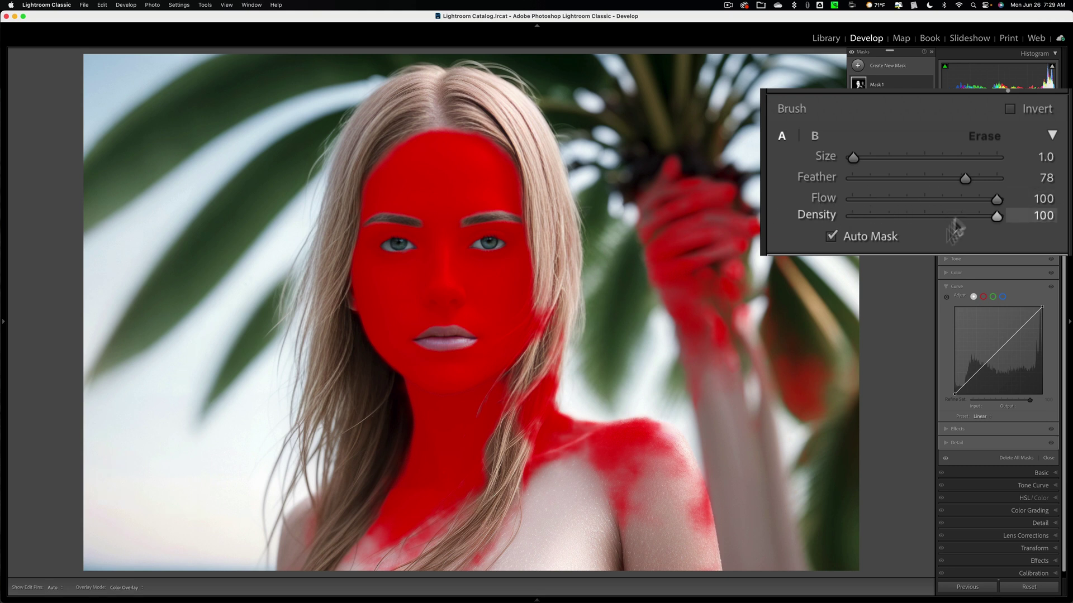
scroll(660, 432, "up", 4)
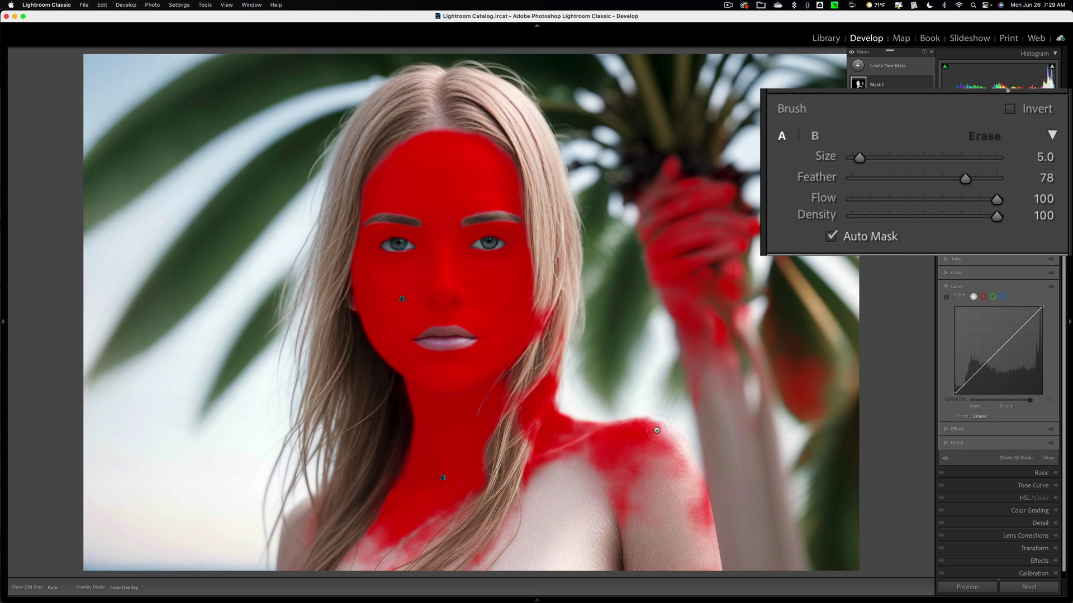
left_click_drag(660, 432, 655, 429)
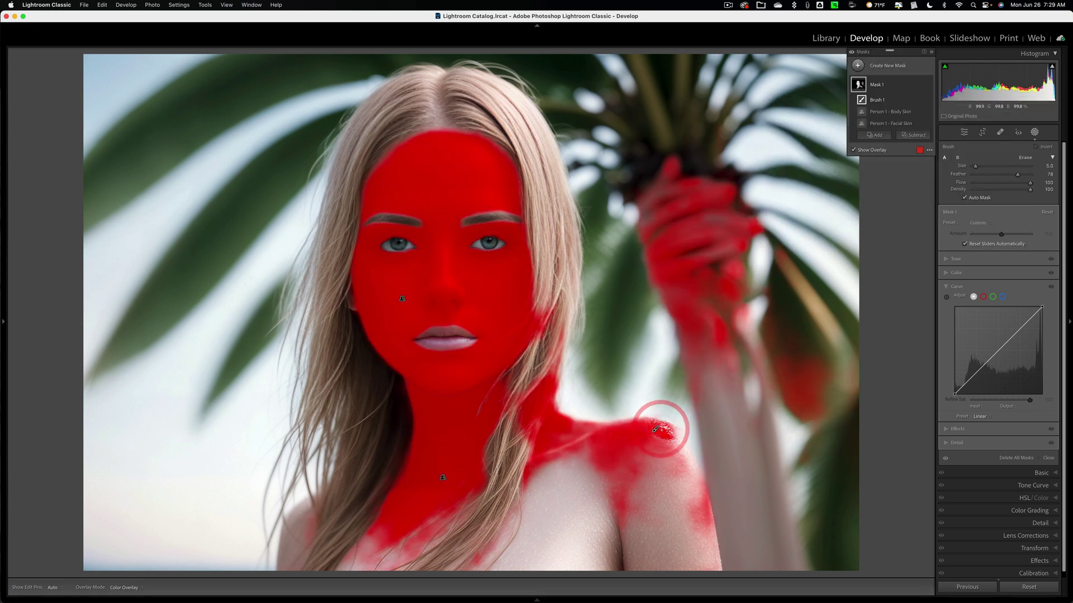
left_click_drag(663, 427, 715, 570)
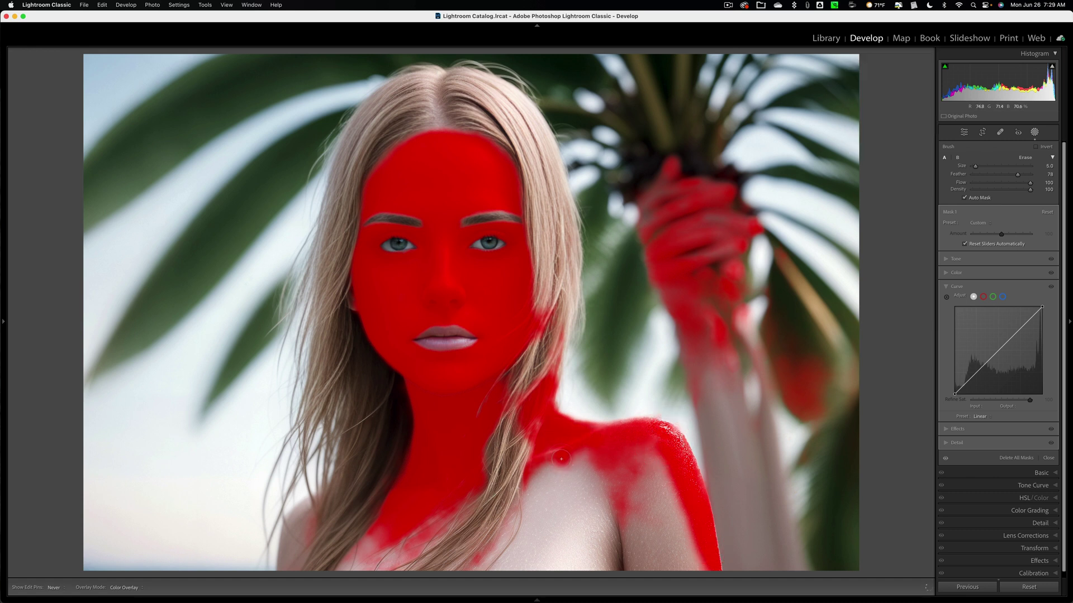
Step: Paint the missed skin on the upper chest beside and between the hair strands into the mask
key("h")
mouse_move(561, 459)
left_mouse_down()
mouse_move(514, 542)
mouse_move(515, 529)
left_mouse_up()
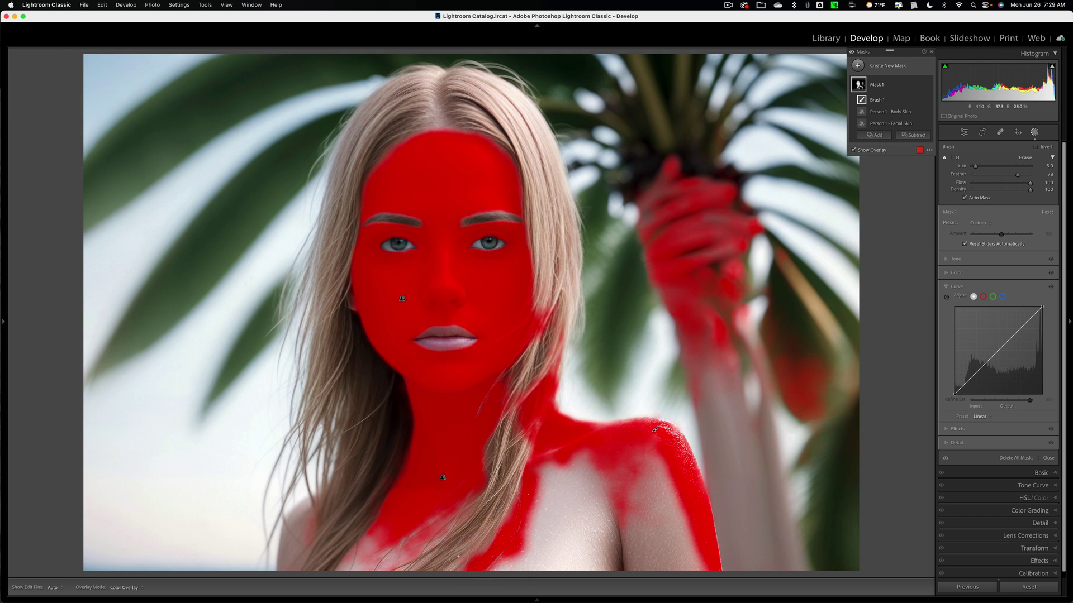
key("h")
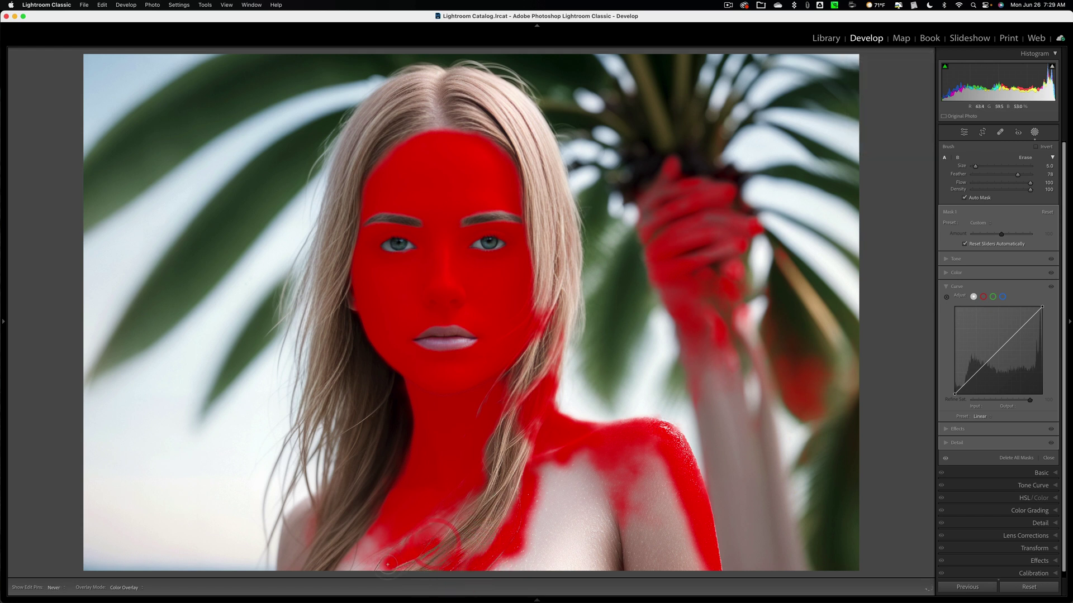
key("h")
key("h")
key("h")
key("h")
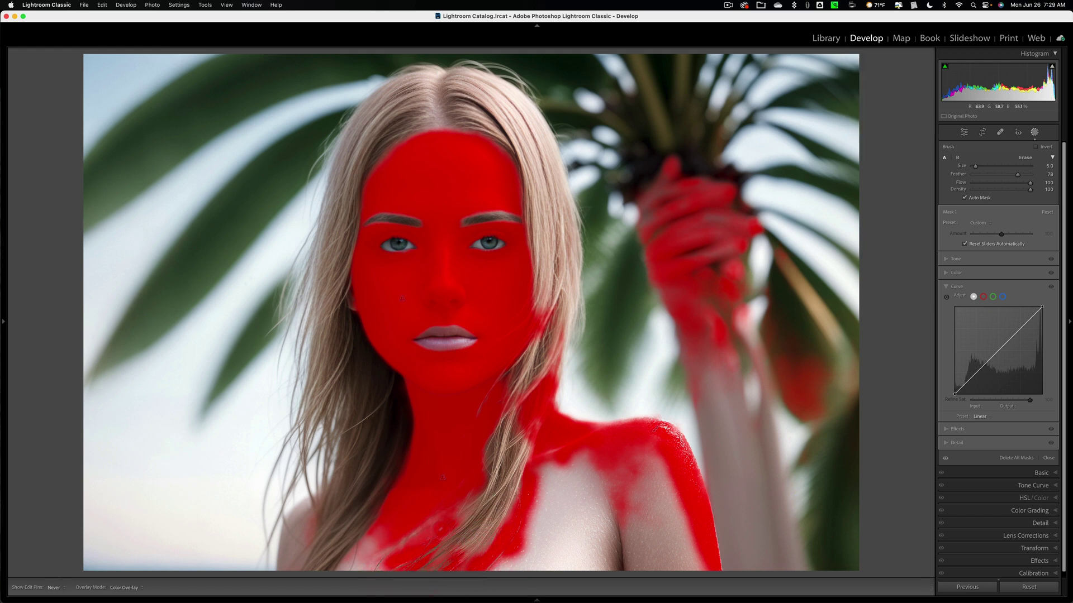
key("h")
key("h")
key("h")
key("h")
key("h")
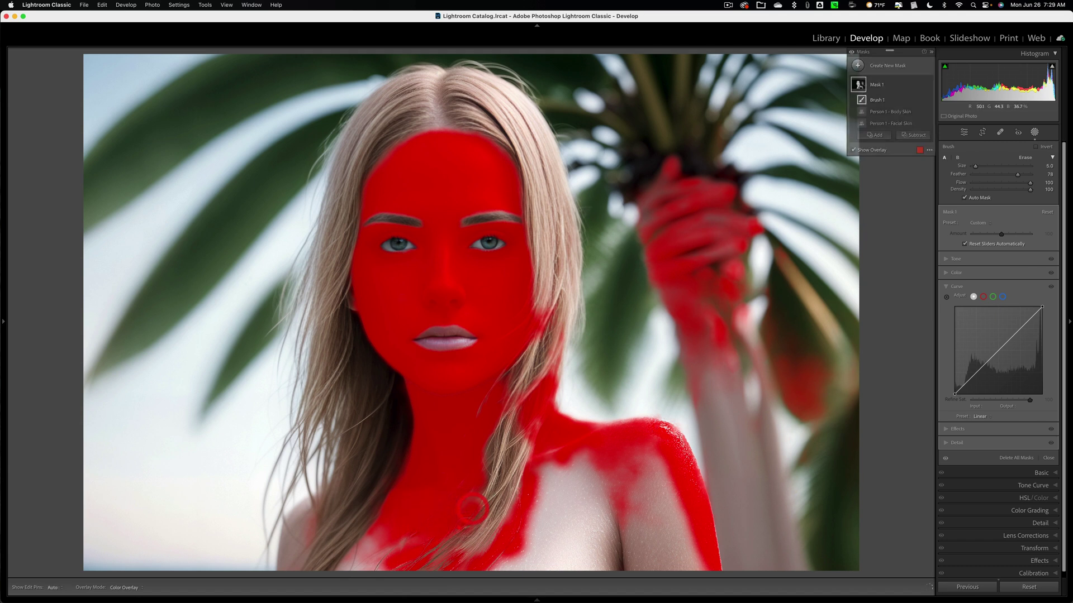
key("h")
key("h")
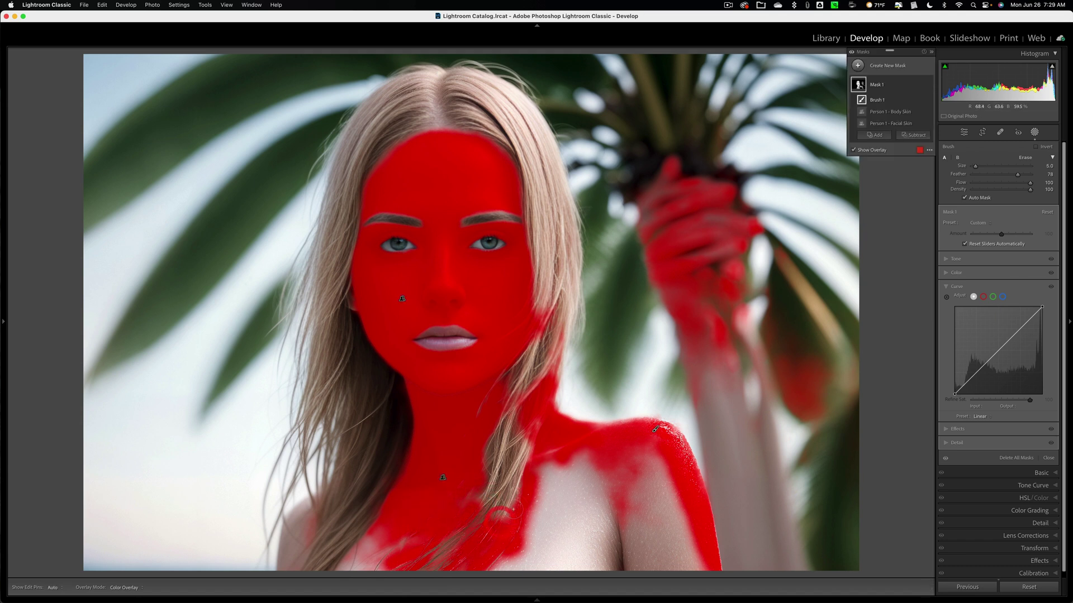
Step: Enlarge the brush to size 14 and fill the unmasked chest area between the hair and the arm
key("h")
key("h")
key("bracketright")
key("bracketright")
key("bracketright")
key("bracketright")
key("h")
mouse_move(554, 468)
left_mouse_down()
mouse_move(544, 562)
mouse_move(542, 520)
mouse_move(513, 556)
left_mouse_up()
mouse_move(563, 562)
left_mouse_down()
mouse_move(587, 509)
mouse_move(586, 544)
mouse_move(561, 488)
left_mouse_up()
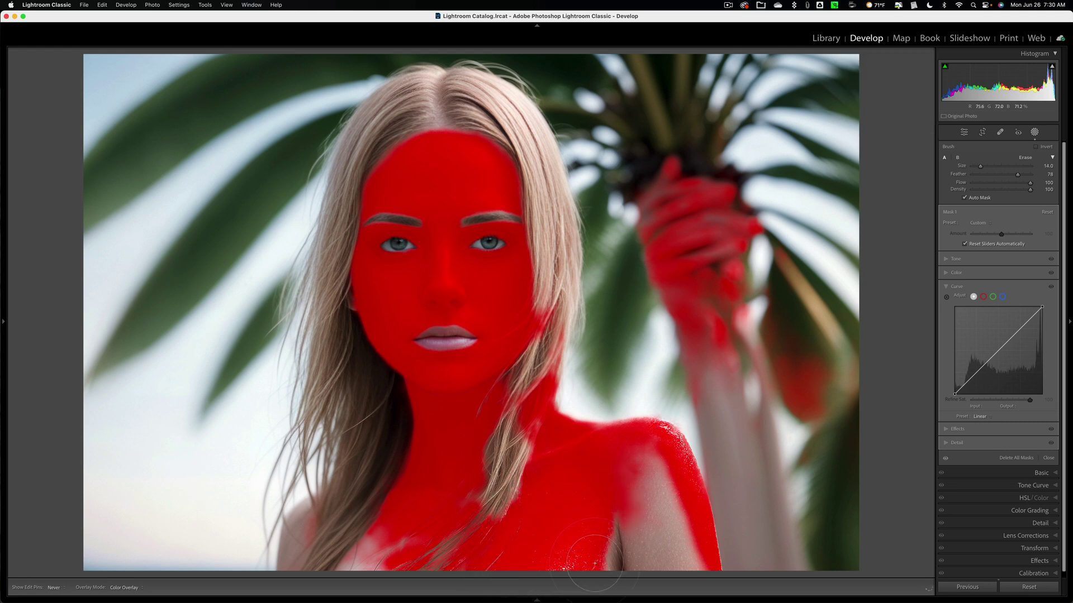
Step: Turn off Auto Mask and paint over the remaining unmasked skin on the upper arm
key("h")
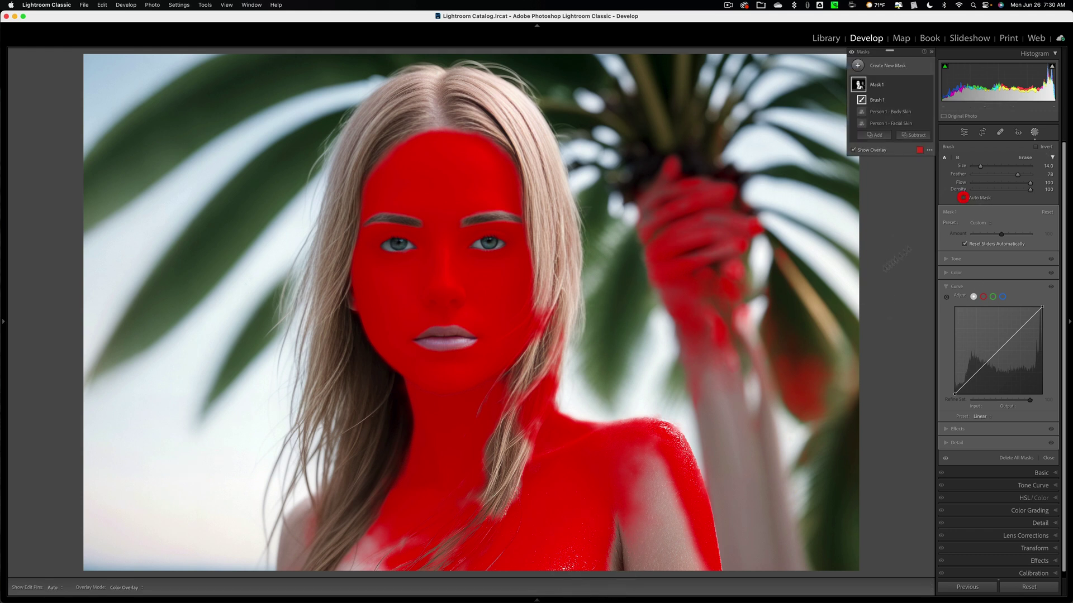
key("h")
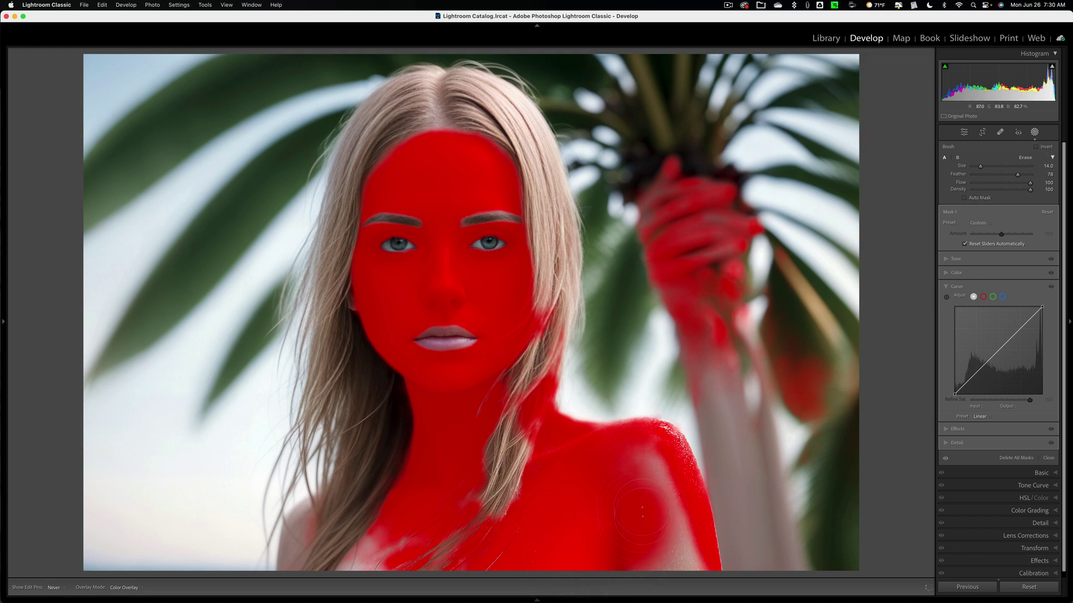
mouse_move(647, 506)
left_mouse_down()
mouse_move(643, 466)
mouse_move(677, 571)
left_mouse_up()
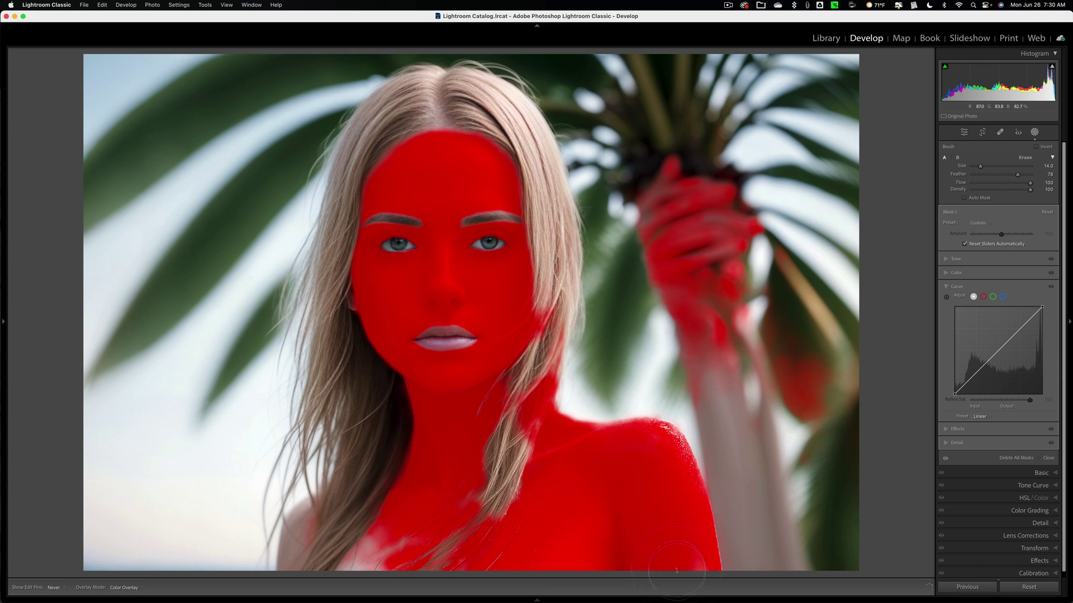
Step: Turn Auto Mask back on and paint the lower chest and the opposite shoulder behind the hair, reducing the brush to size 7
key("h")
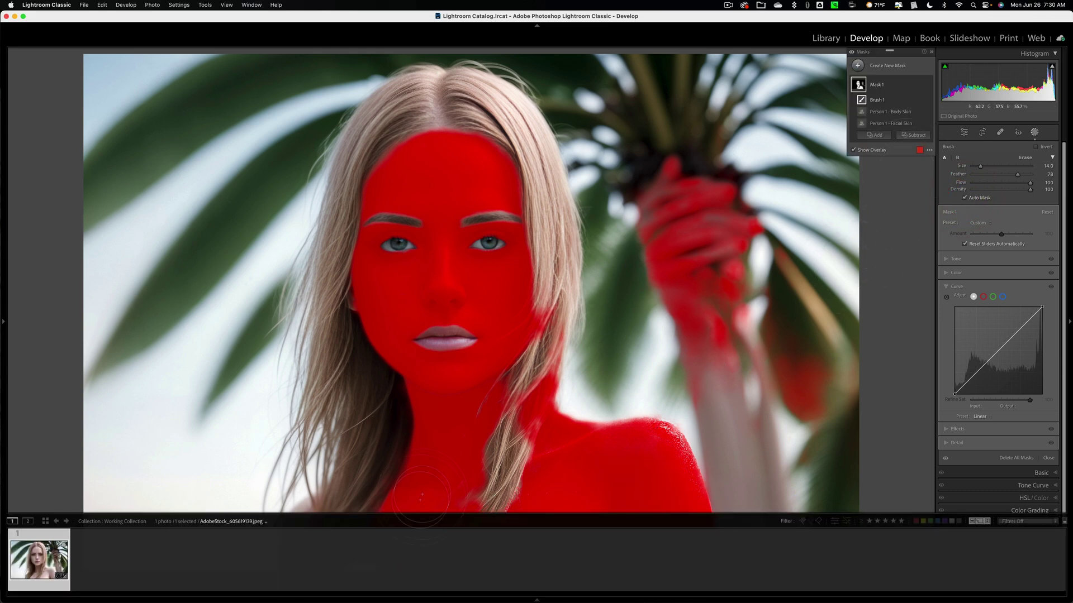
key("h")
scroll(369, 561, "down", 5)
key("h")
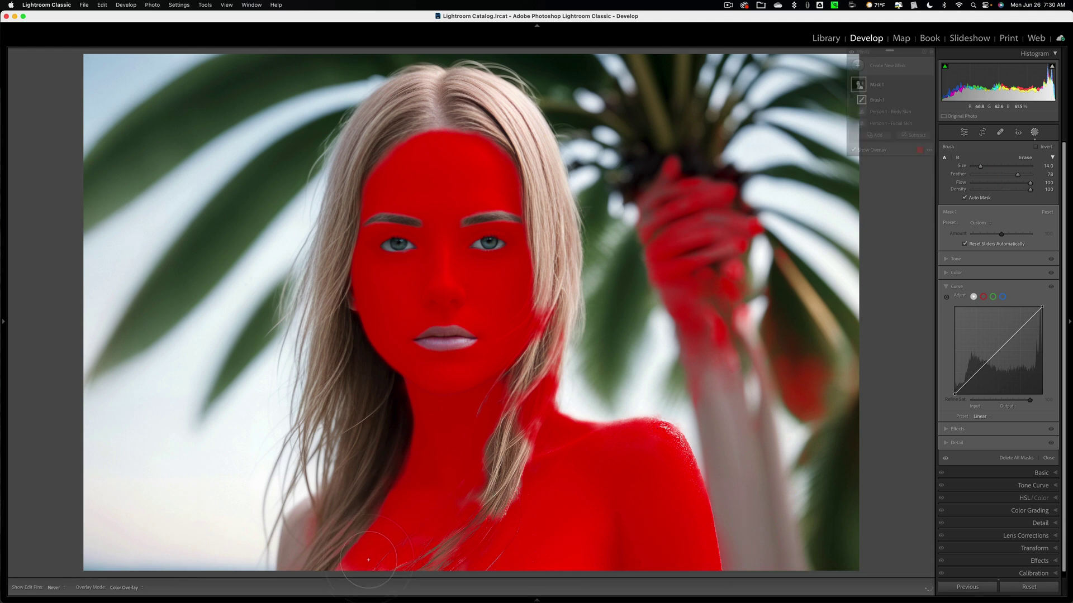
key("h")
mouse_move(300, 519)
left_mouse_down()
mouse_move(288, 545)
mouse_move(319, 503)
mouse_move(291, 562)
left_mouse_up()
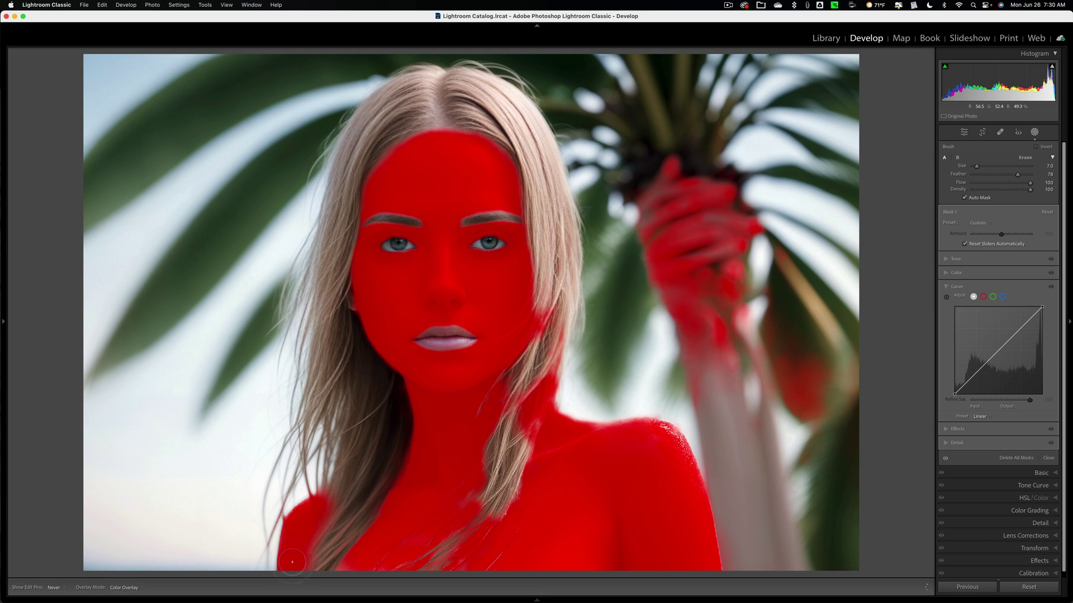
key("h")
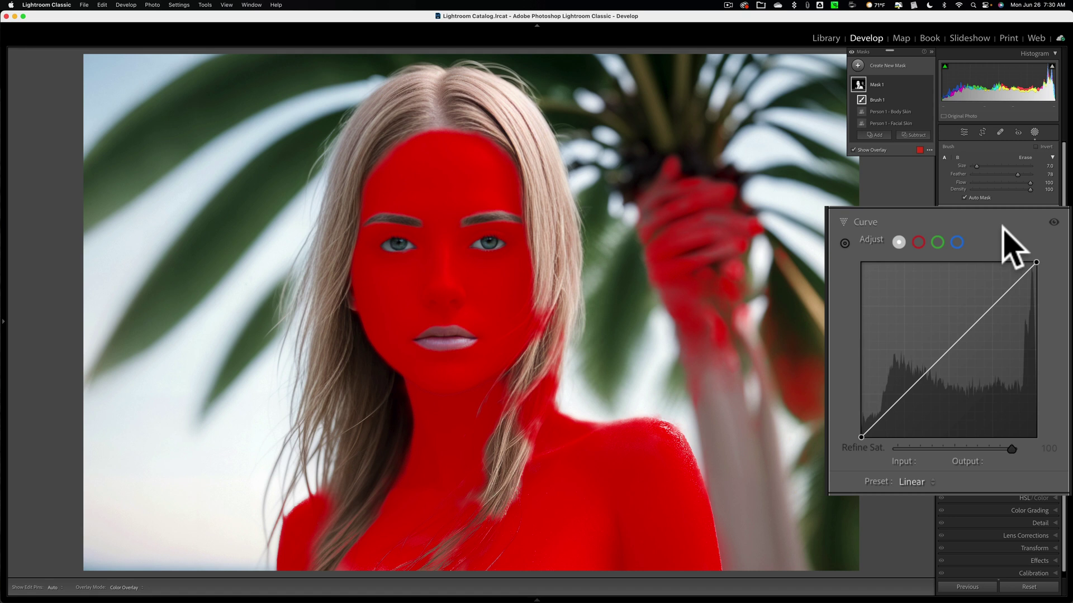
Step: Adjust the highlight endpoint of the mask's blue channel curve to warm the skin, and hide the mask overlay
left_click(955, 242)
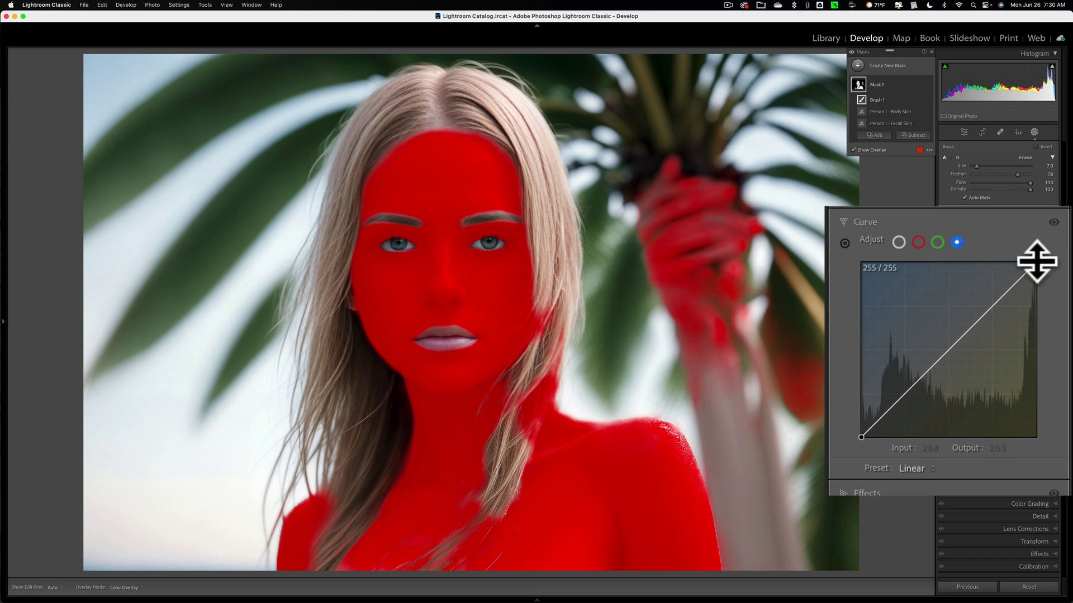
mouse_move(1037, 261)
left_mouse_down()
mouse_move(1048, 314)
mouse_move(1043, 257)
left_mouse_up()
key("o")
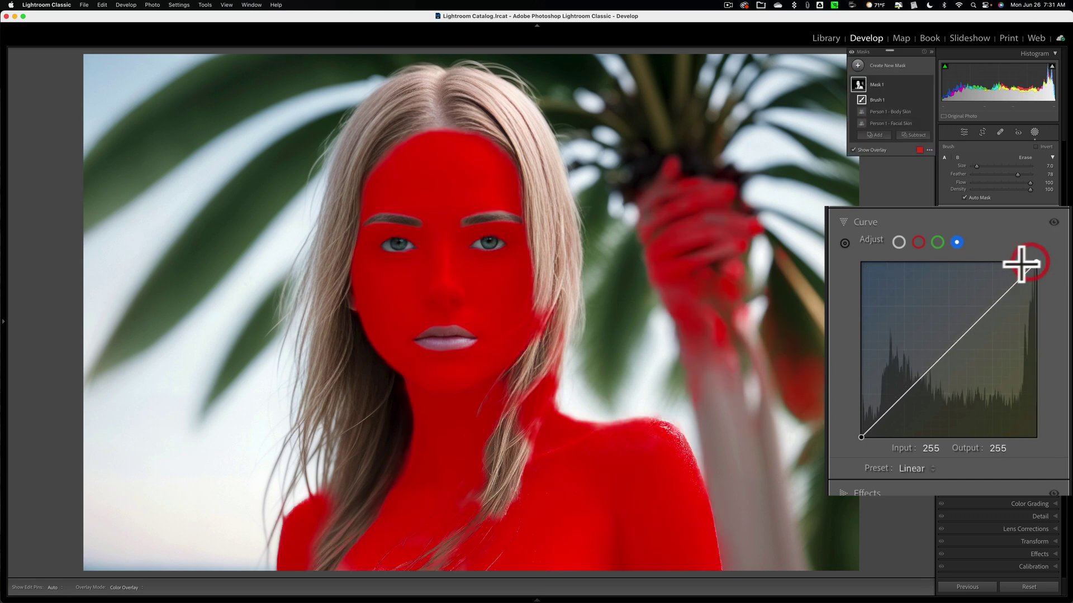
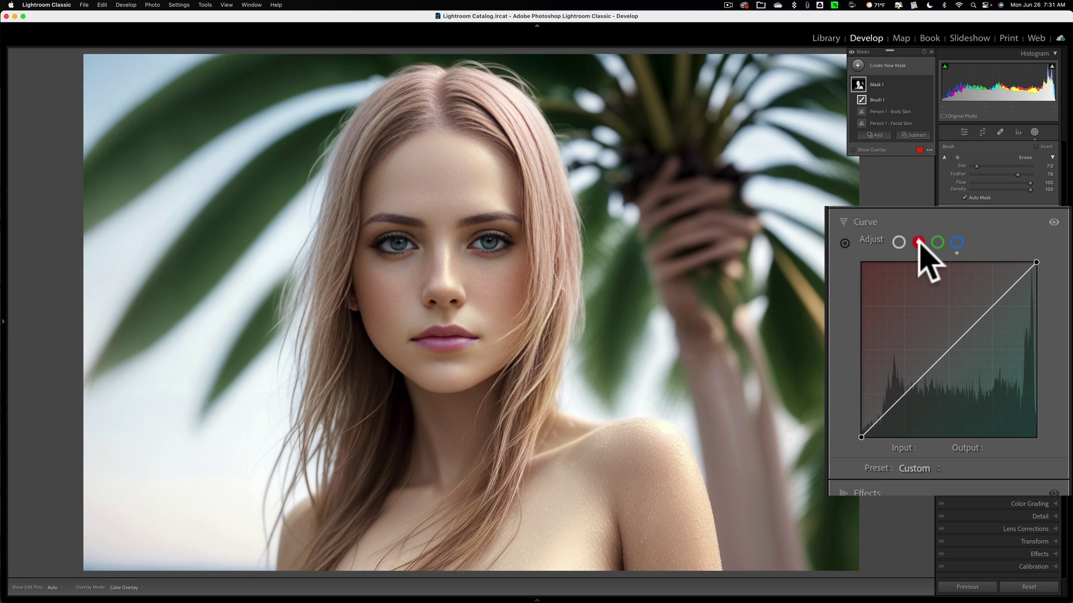
Step: Try lifting the red channel curve's midtones to input 124 and output 139, and reset the red channel
left_click(953, 345)
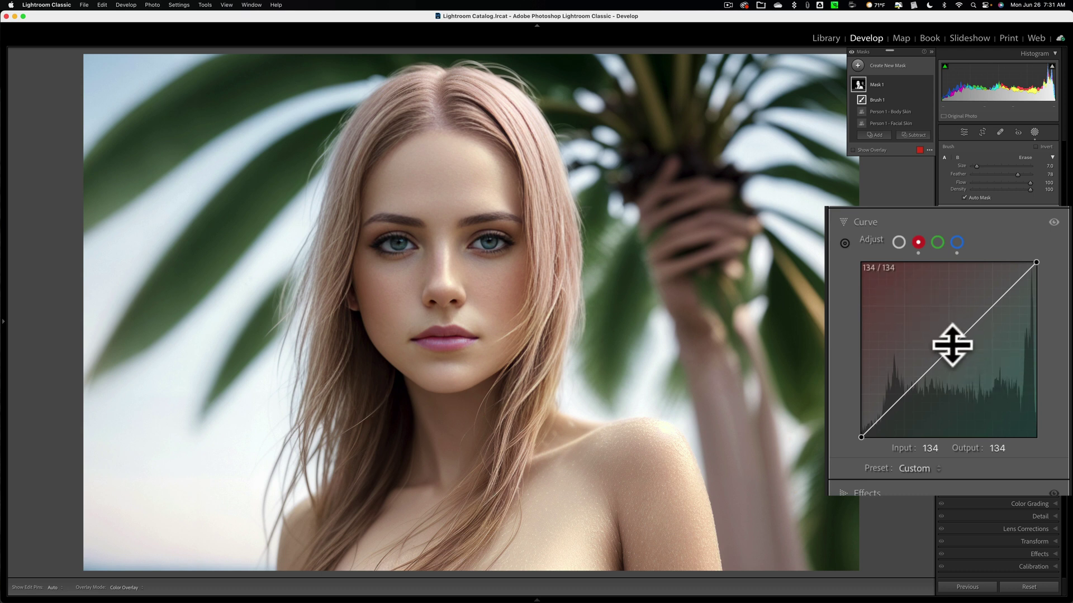
left_click_drag(952, 345, 950, 339)
key("alt")
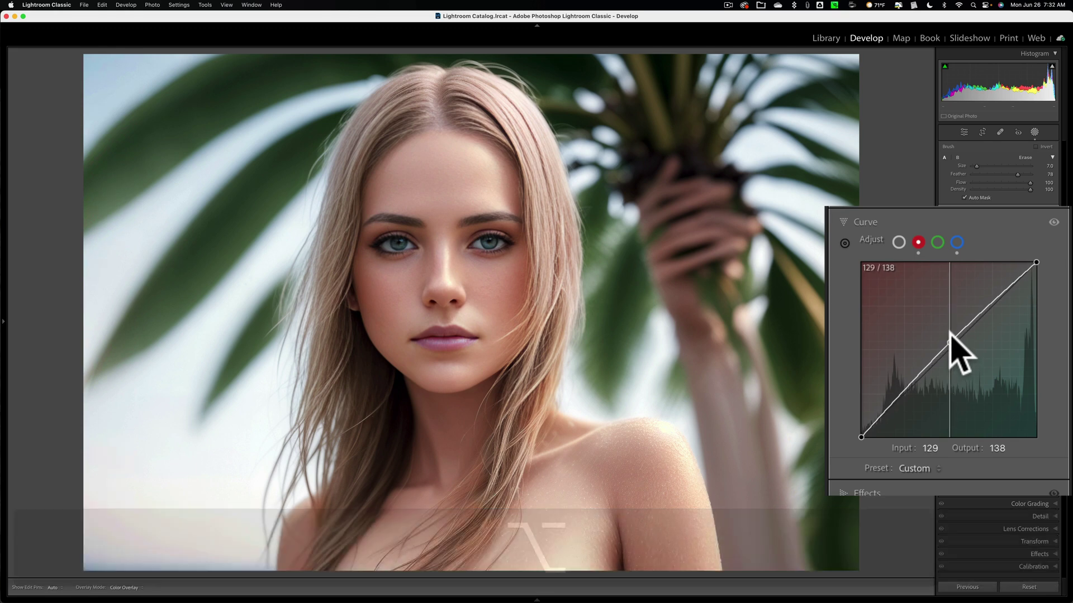
mouse_move(953, 338)
left_mouse_down()
mouse_move(940, 325)
mouse_move(971, 357)
mouse_move(946, 335)
mouse_move(957, 349)
mouse_move(952, 324)
mouse_move(950, 344)
left_mouse_up()
key("alt")
key("alt")
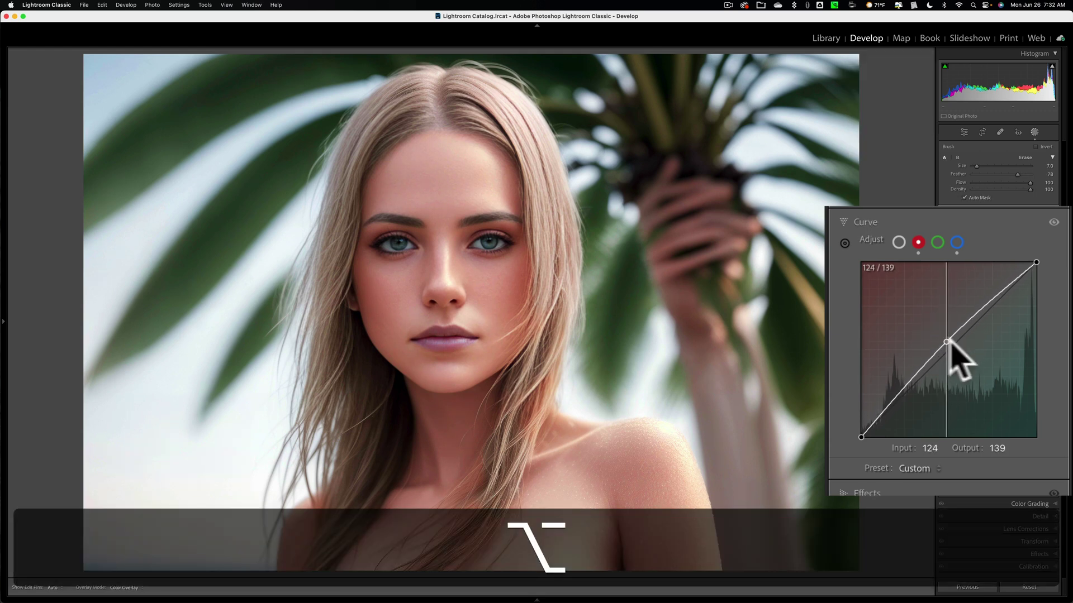
right_click(923, 320)
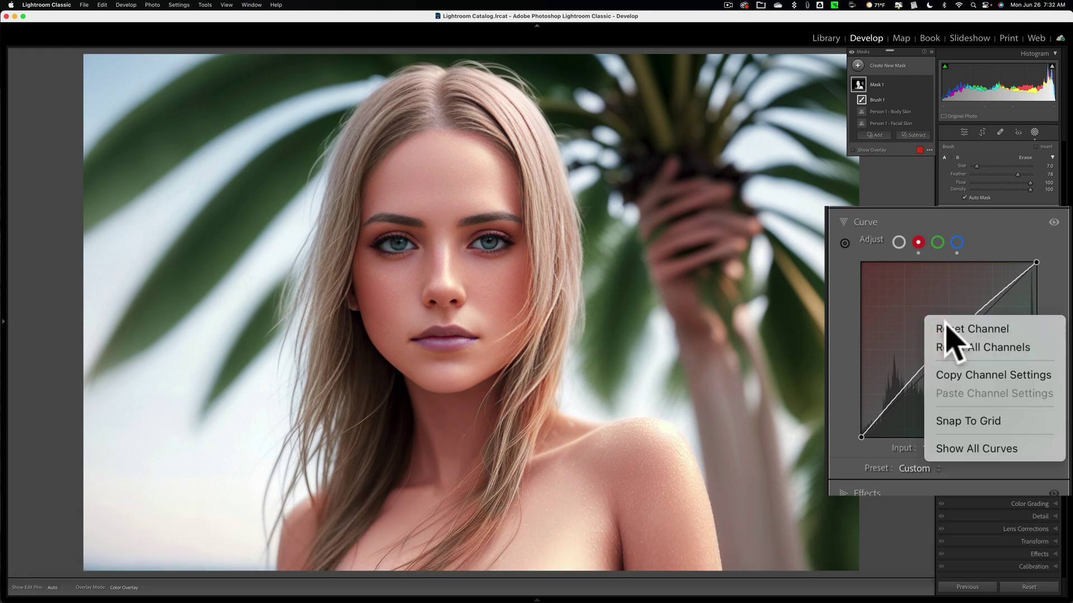
left_click(945, 327)
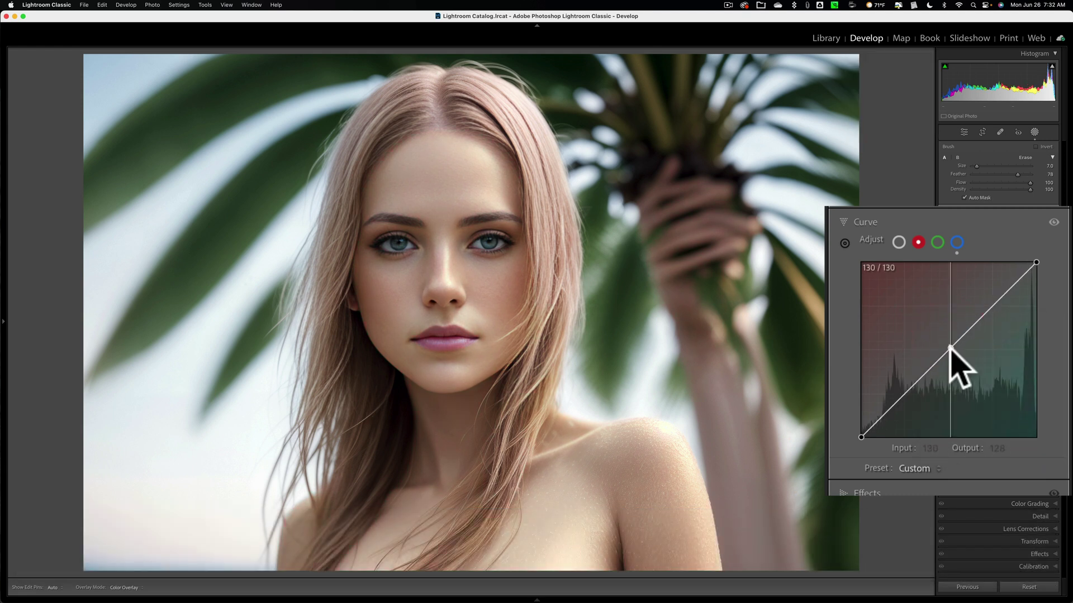
Step: Raise the midpoint of the mask's red channel curve slightly to input 123 and output 130, and collapse the curve settings
left_click(950, 346)
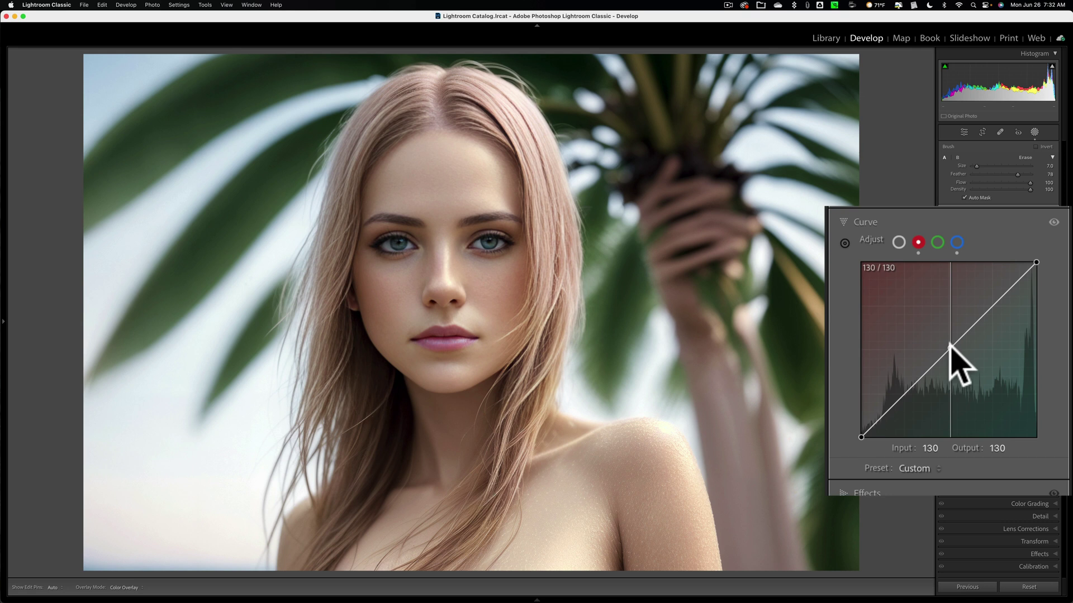
key("alt")
left_click_drag(950, 346, 945, 342)
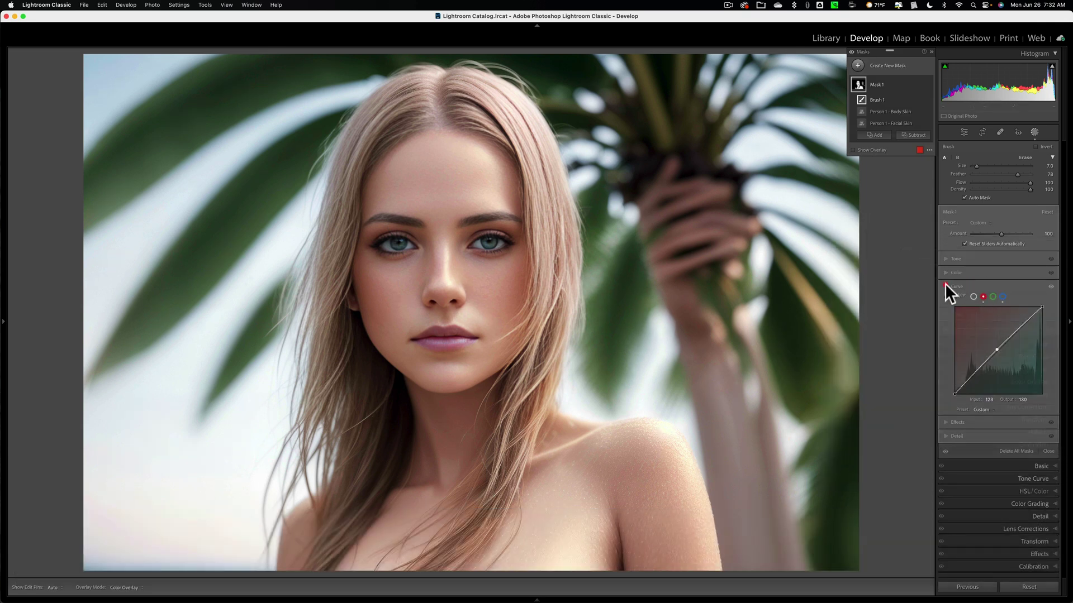
left_click(944, 285)
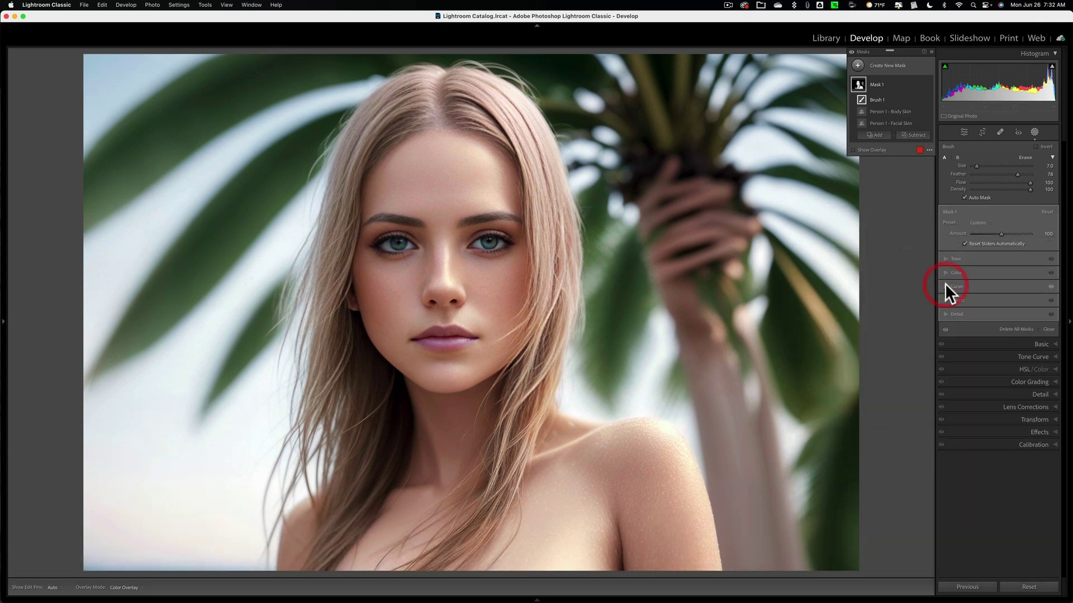
Step: Close masking and compare the skin tones in the before and after versions of the portrait
left_click(1033, 129)
key("backslash")
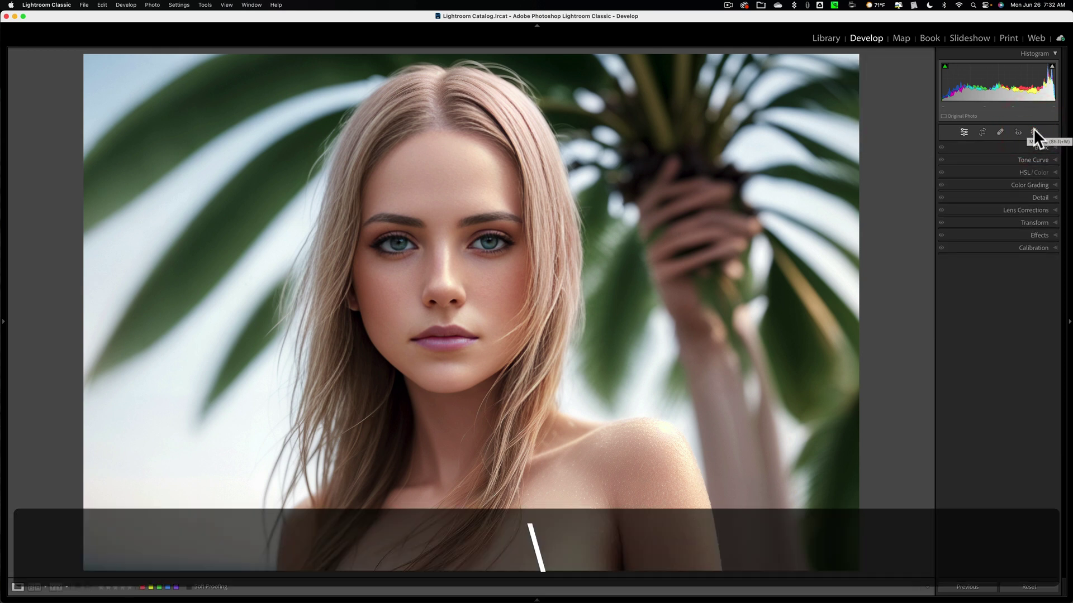
key("backslash")
key("backslash")
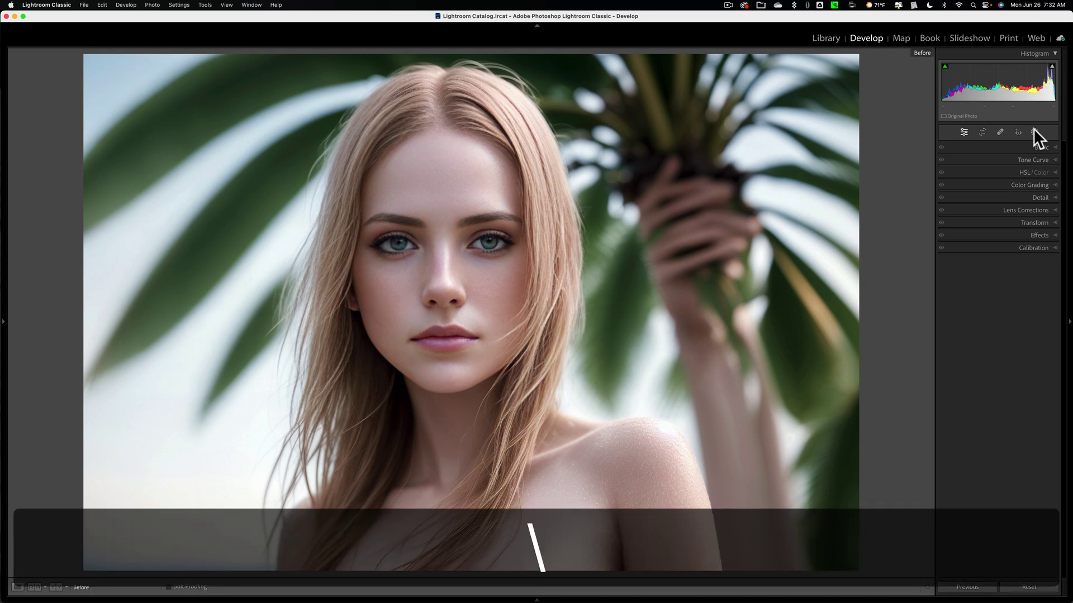
key("backslash")
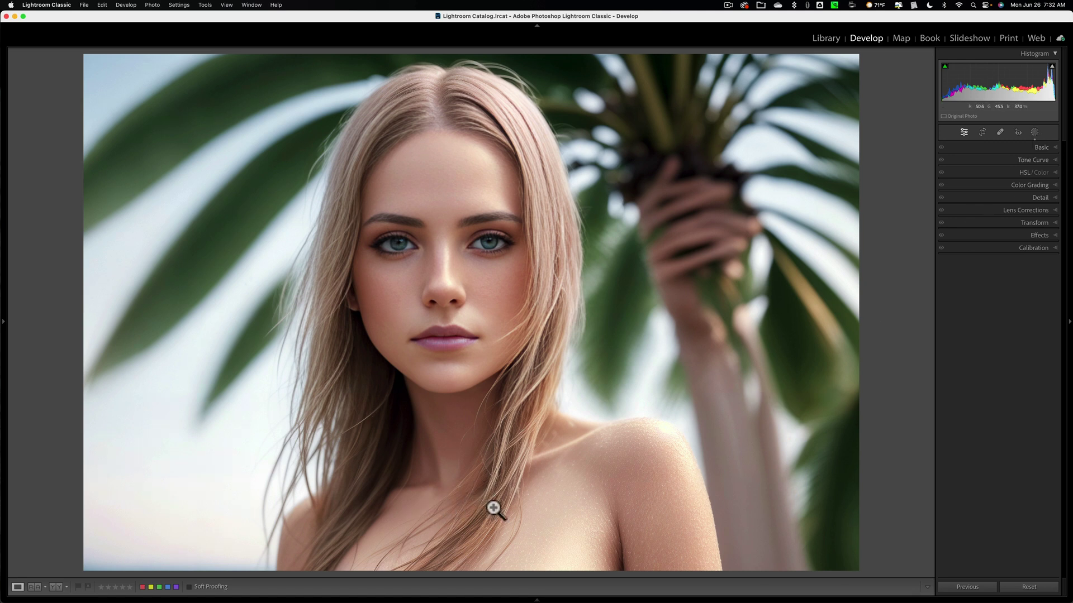
key("backslash")
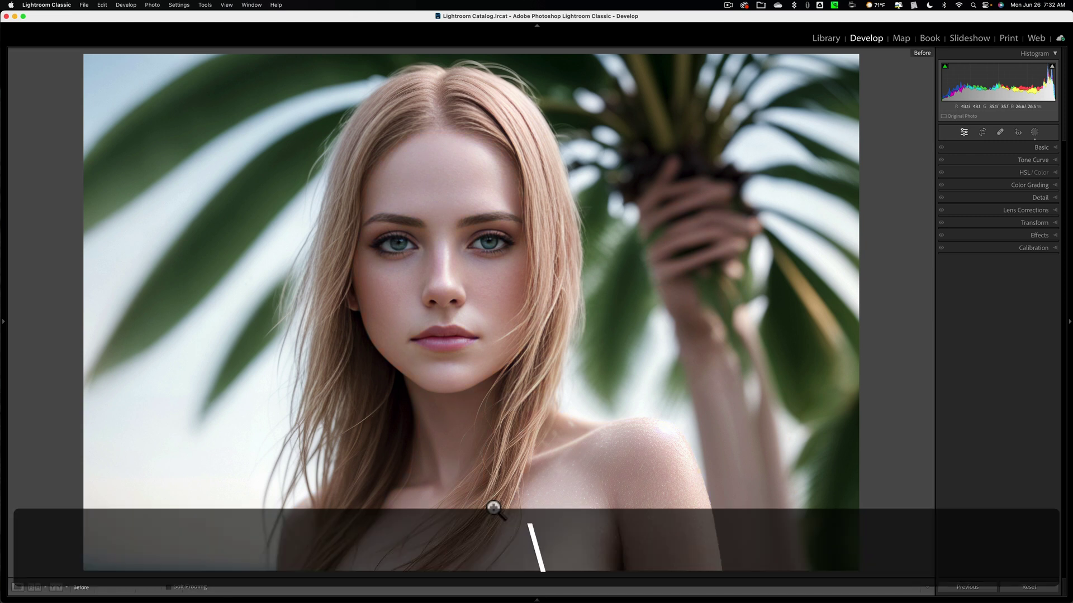
key("backslash")
key("backslash")
key("backslash")
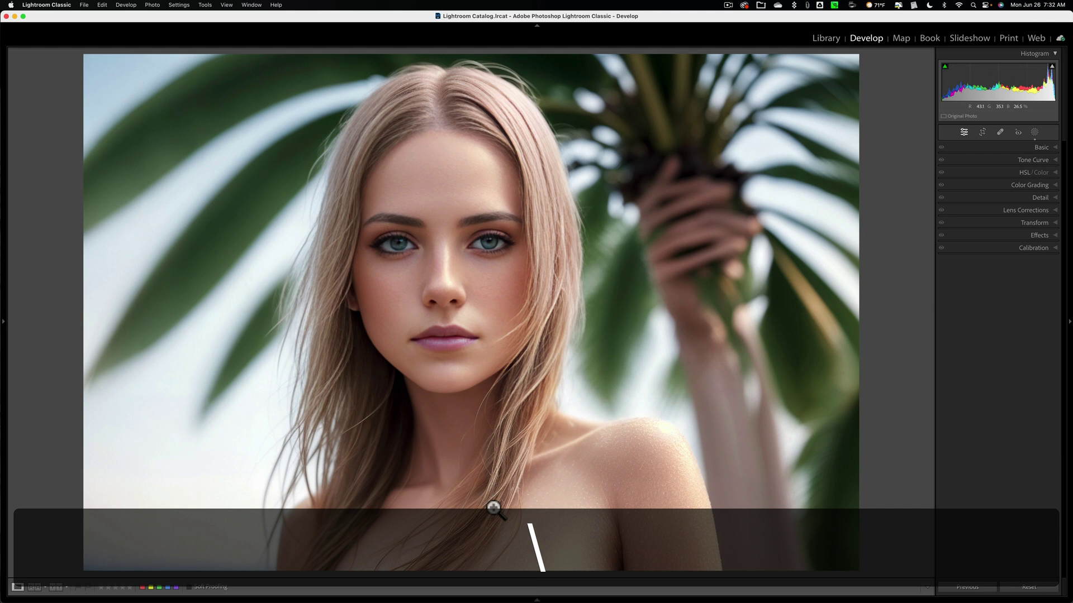